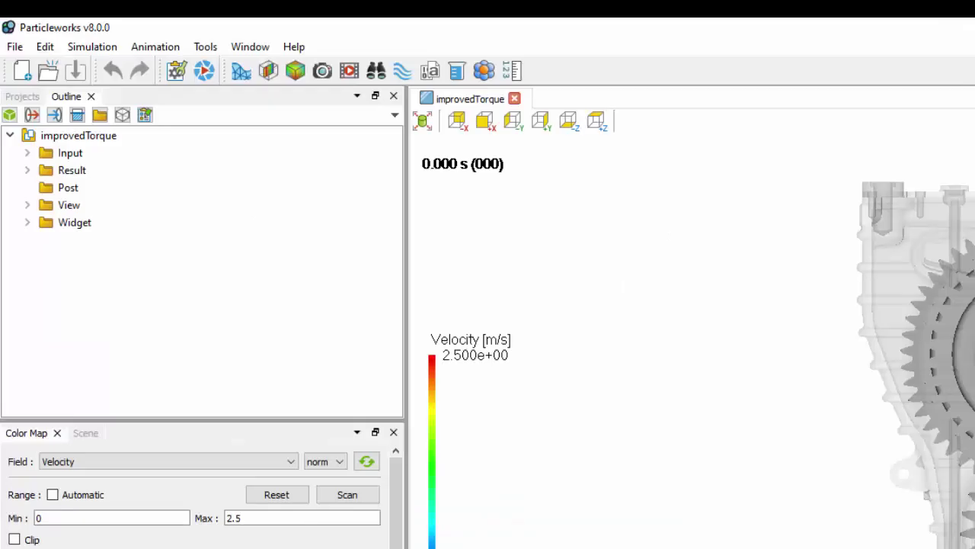
Step: Enable the Potential Amplifier in the properties of the improvedTorque scene
{"action": "left_click", "coordinate": [108, 145]}
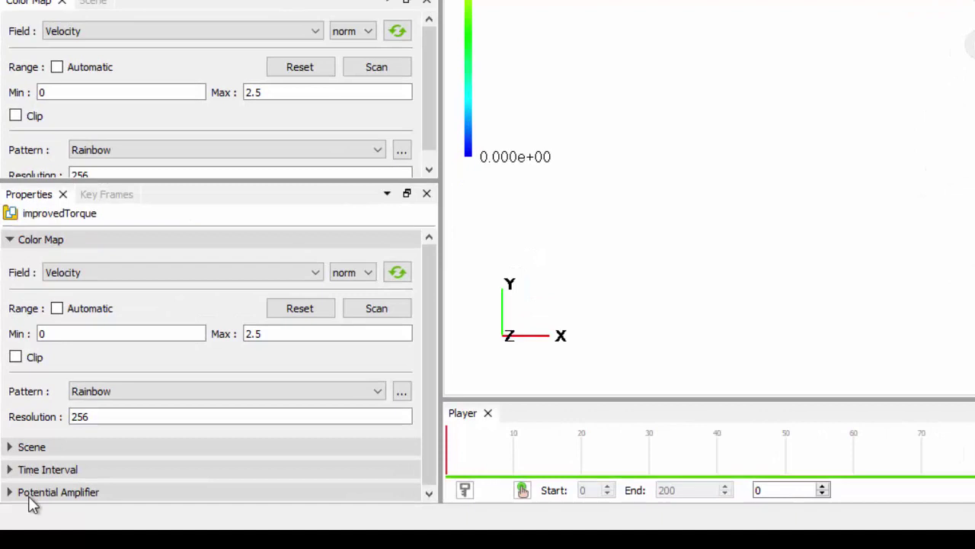
{"action": "left_click", "coordinate": [32, 493]}
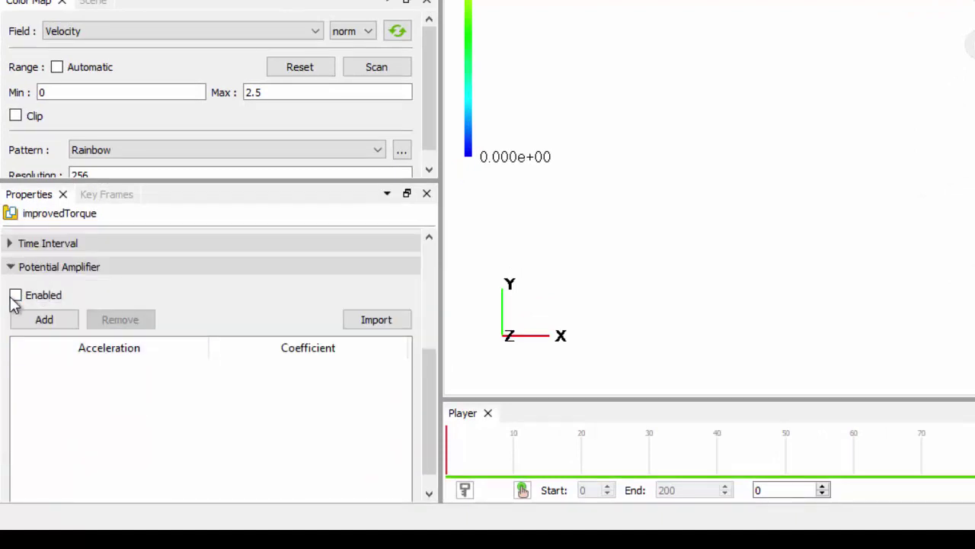
{"action": "left_click", "coordinate": [15, 296]}
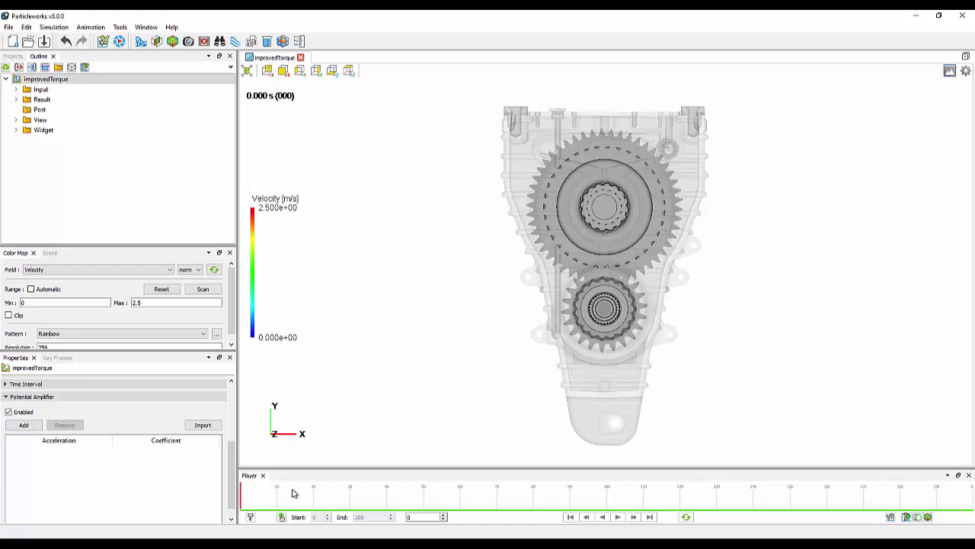
Step: Switch to CoefficientGenerator.py in Notepad++ and examine its gear radius, maximum rpm, output directory, fluid property inputs and main program
{"action": "left_click", "coordinate": [278, 542]}
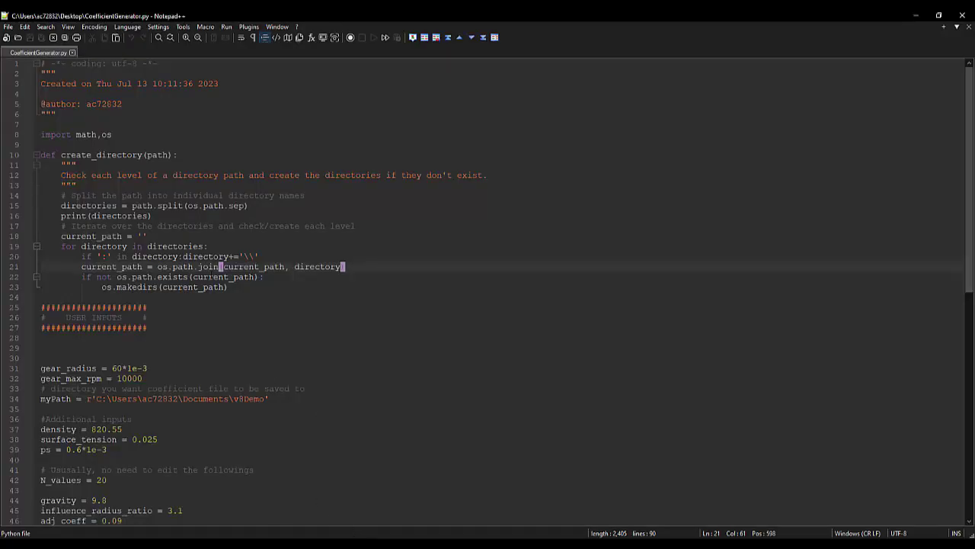
{"action": "scroll", "coordinate": [212, 298], "scroll_direction": "down", "scroll_amount": 6}
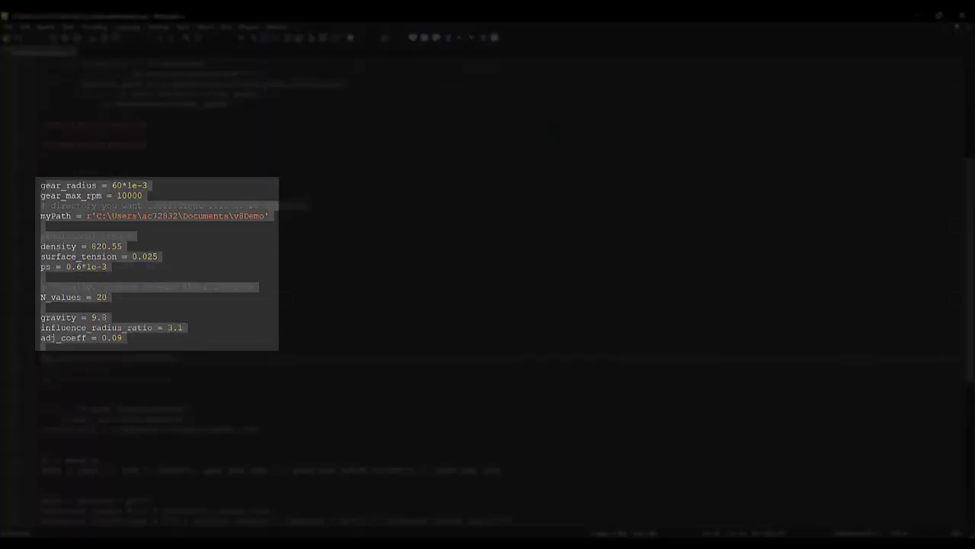
{"action": "left_click", "coordinate": [157, 188]}
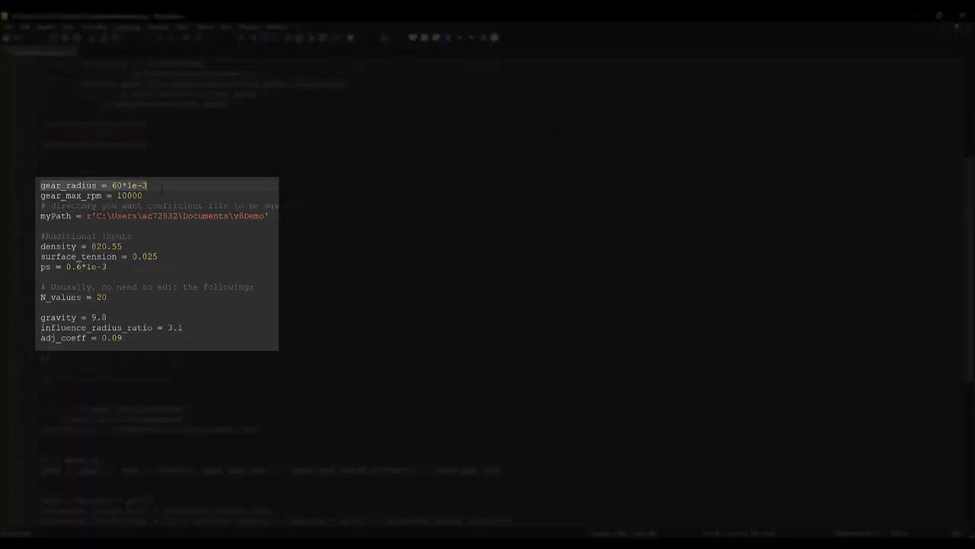
{"action": "left_click", "coordinate": [164, 186]}
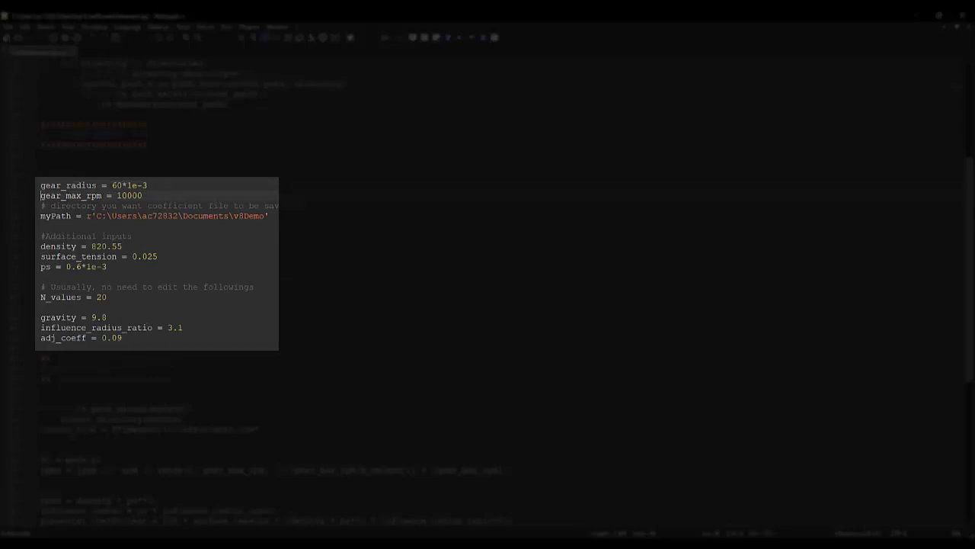
{"action": "left_click_drag", "start_coordinate": [40, 196], "coordinate": [163, 195]}
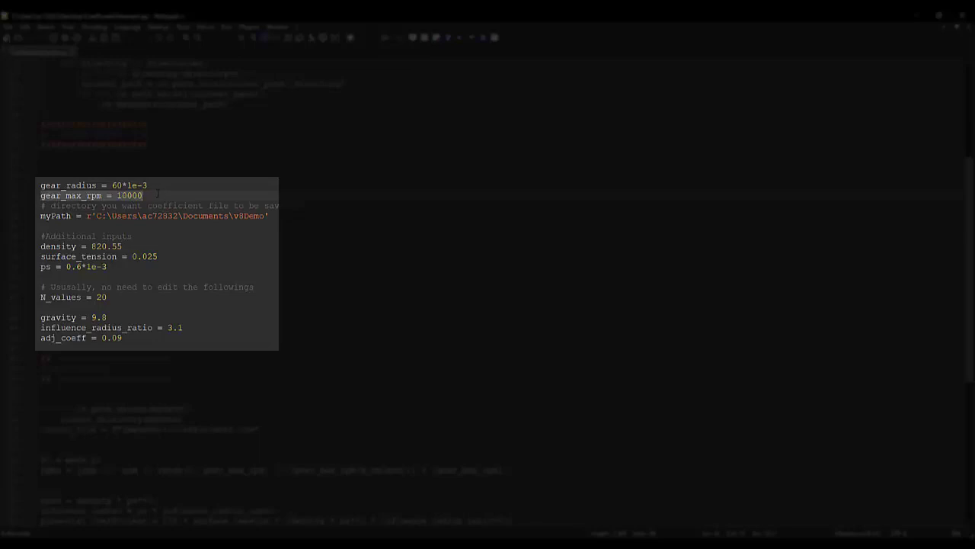
{"action": "left_click", "coordinate": [164, 194]}
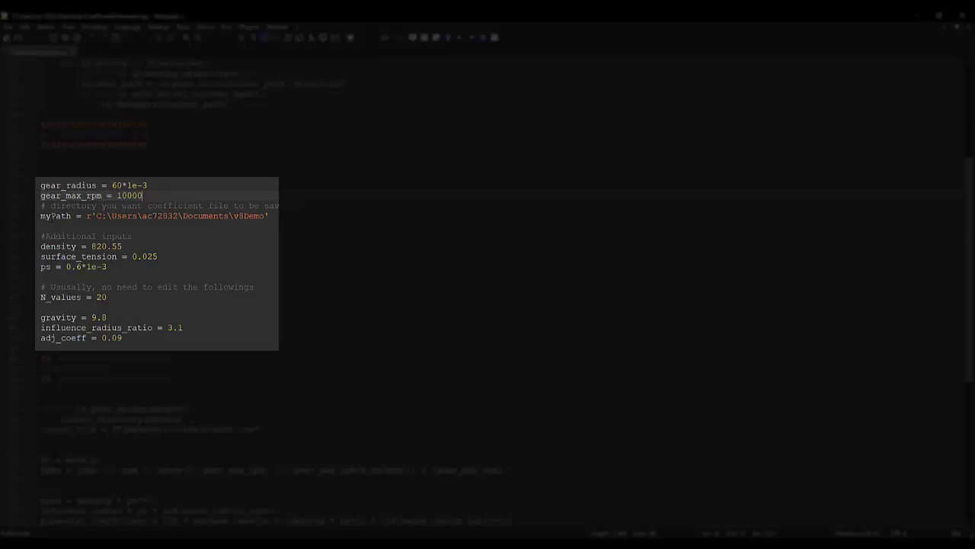
{"action": "left_click_drag", "start_coordinate": [40, 216], "coordinate": [269, 216]}
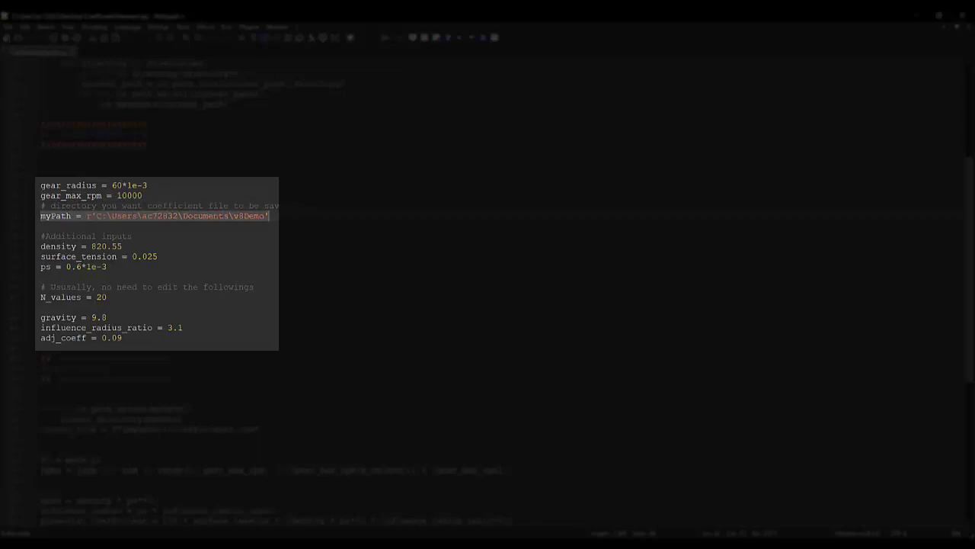
{"action": "left_click", "coordinate": [268, 215]}
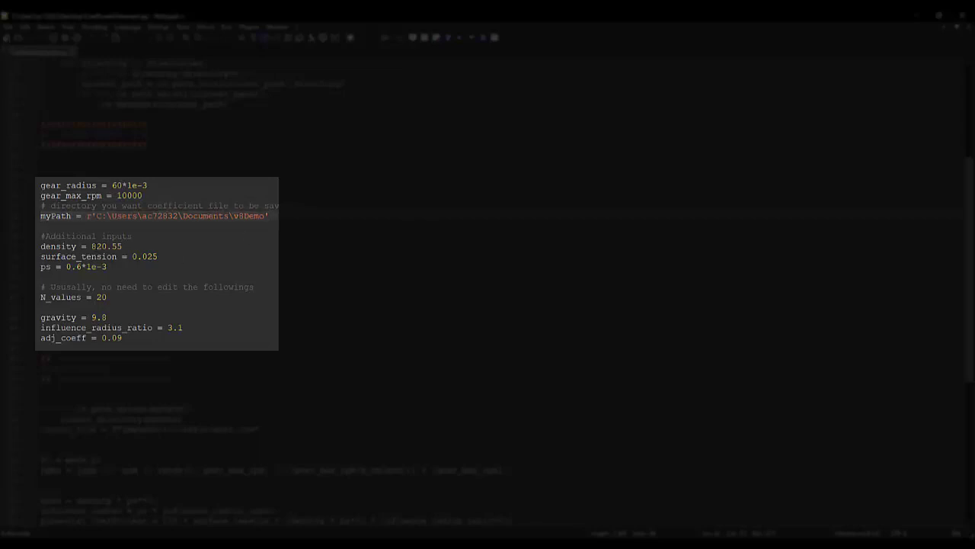
{"action": "left_click_drag", "start_coordinate": [92, 246], "coordinate": [111, 246]}
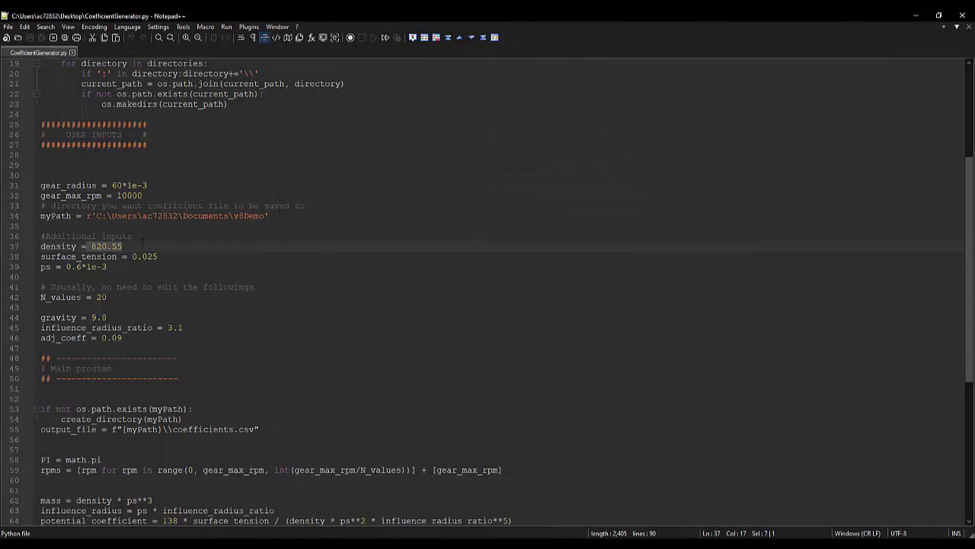
{"action": "scroll", "coordinate": [141, 243], "scroll_direction": "down", "scroll_amount": 4}
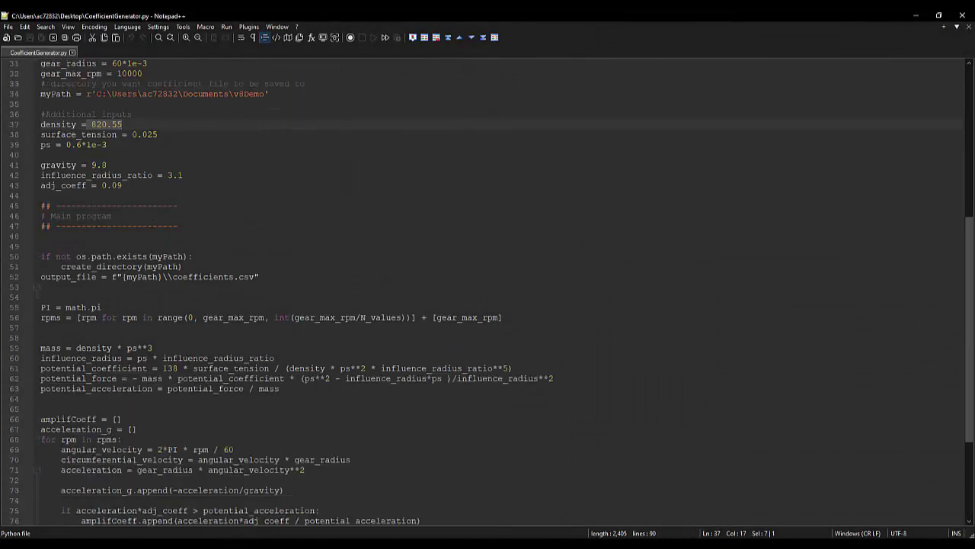
{"action": "scroll", "coordinate": [169, 288], "scroll_direction": "up", "scroll_amount": 4}
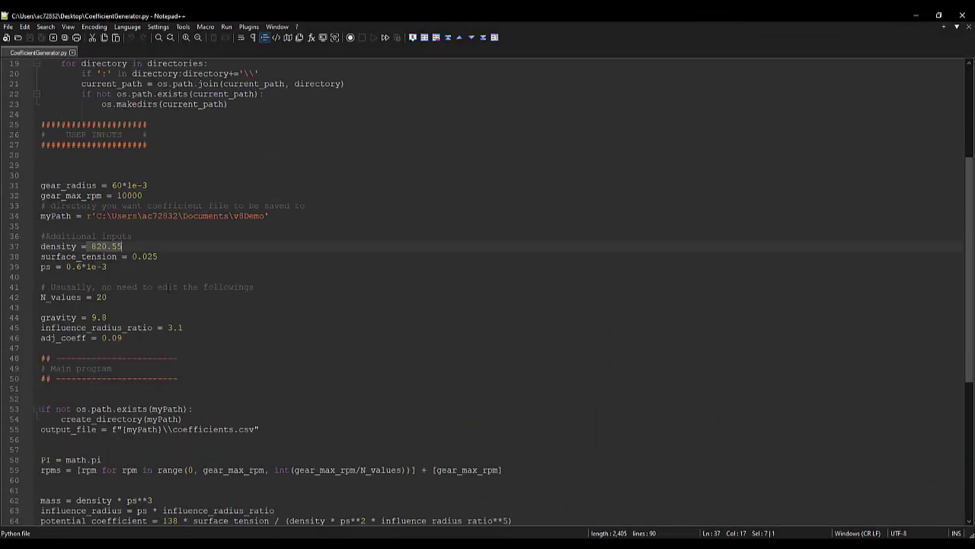
{"action": "scroll", "coordinate": [166, 290], "scroll_direction": "up", "scroll_amount": 2}
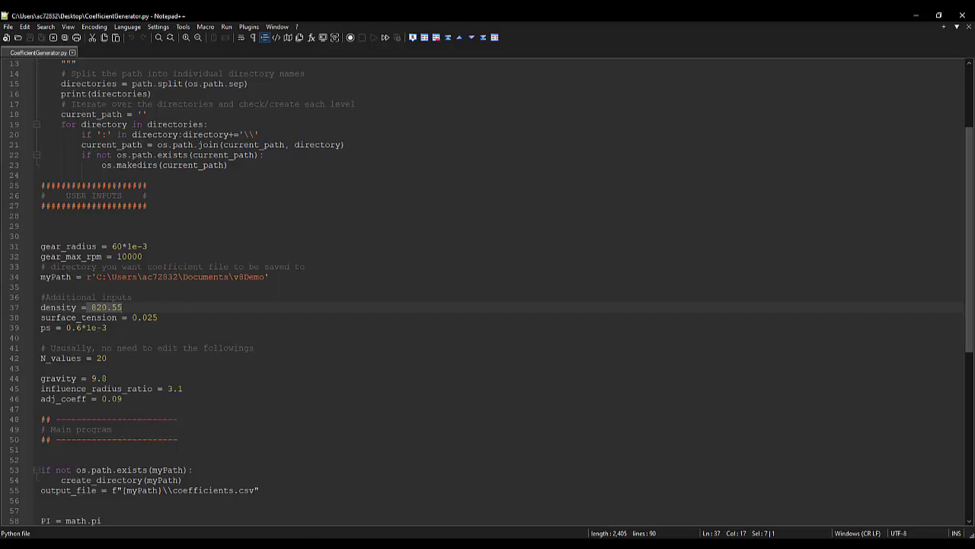
Step: Switch back to Particleworks and run the CoefficientGenerator.py script from the Desktop
{"action": "mouse_move", "coordinate": [333, 546]}
{"action": "left_click", "coordinate": [333, 507]}
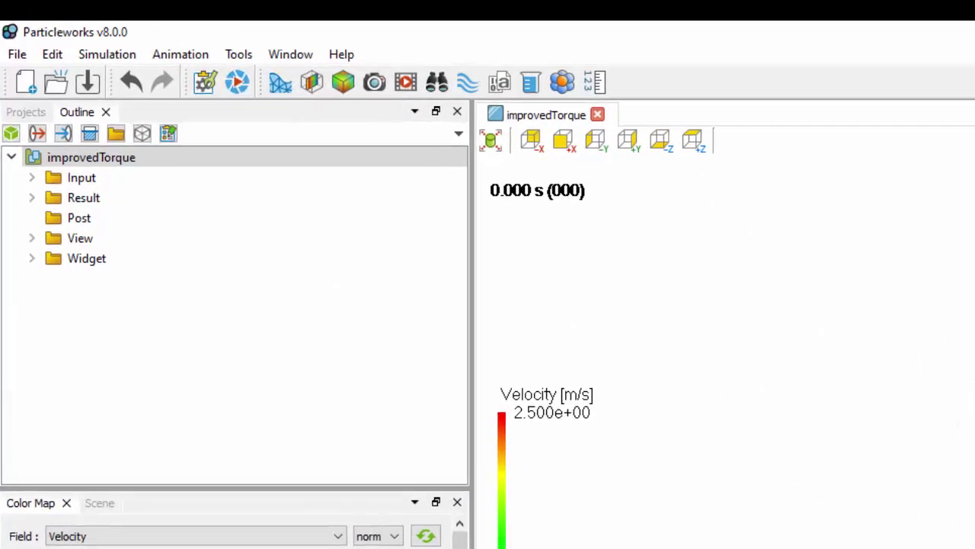
{"action": "left_click", "coordinate": [18, 64]}
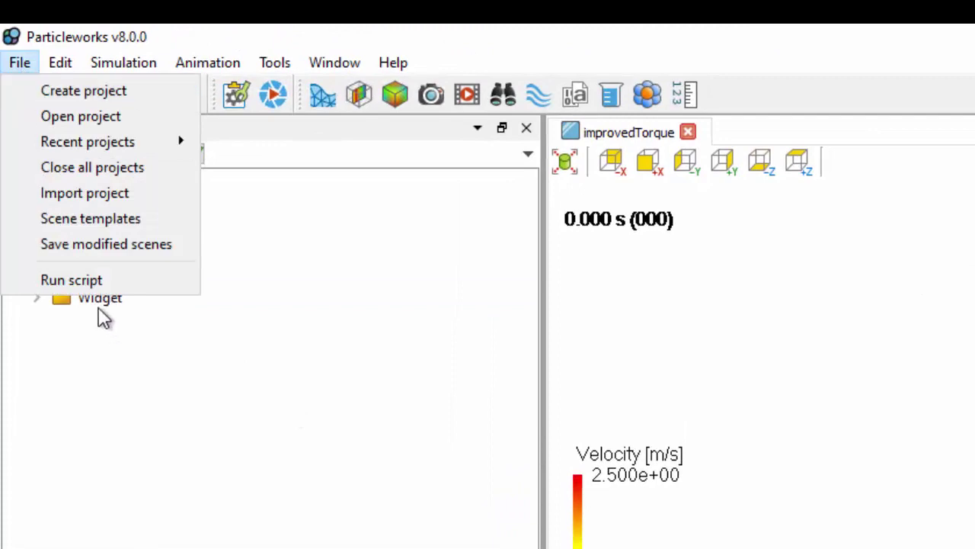
{"action": "left_click", "coordinate": [83, 277]}
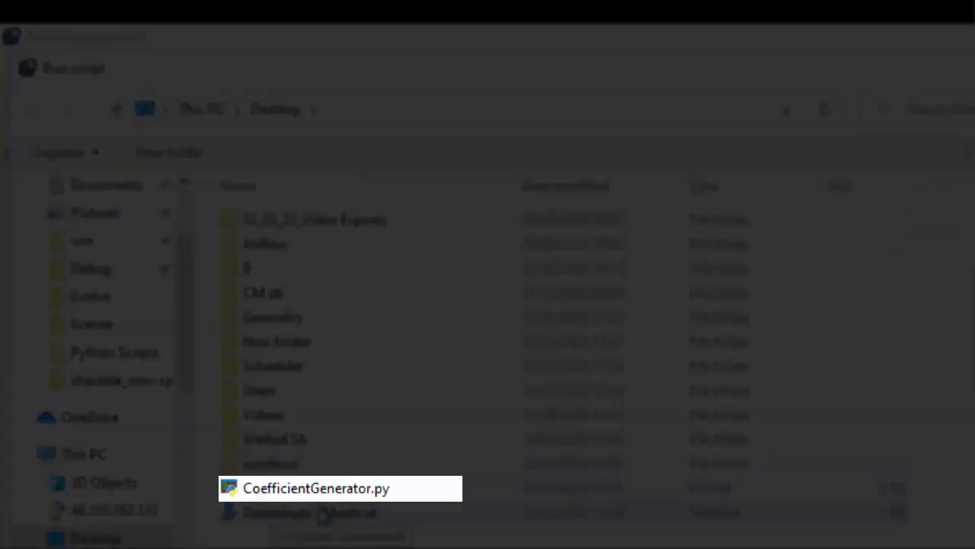
{"action": "left_click", "coordinate": [316, 492]}
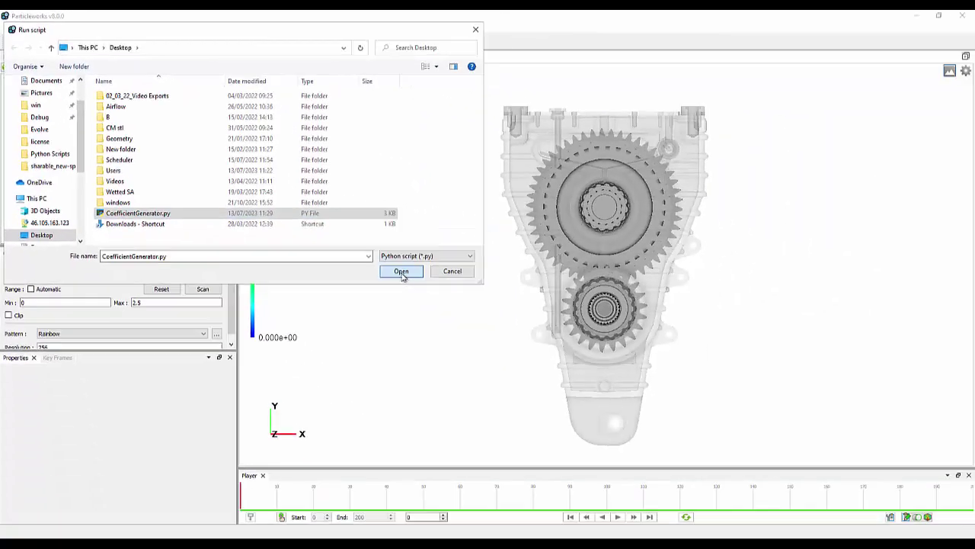
{"action": "left_click", "coordinate": [625, 428]}
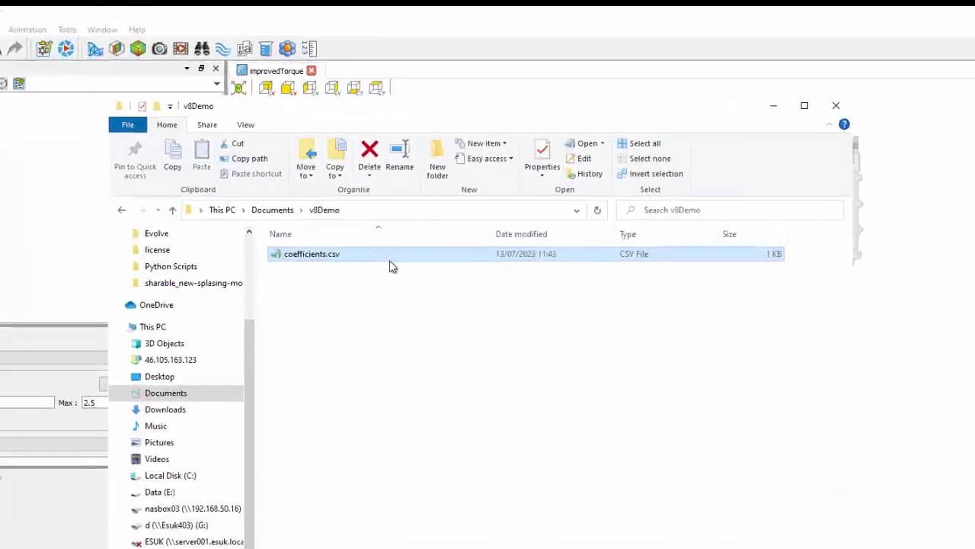
Step: Open coefficients.csv from the v8Demo folder, examine its acceleration and coefficient pairs, and close the file
{"action": "double_click", "coordinate": [320, 195]}
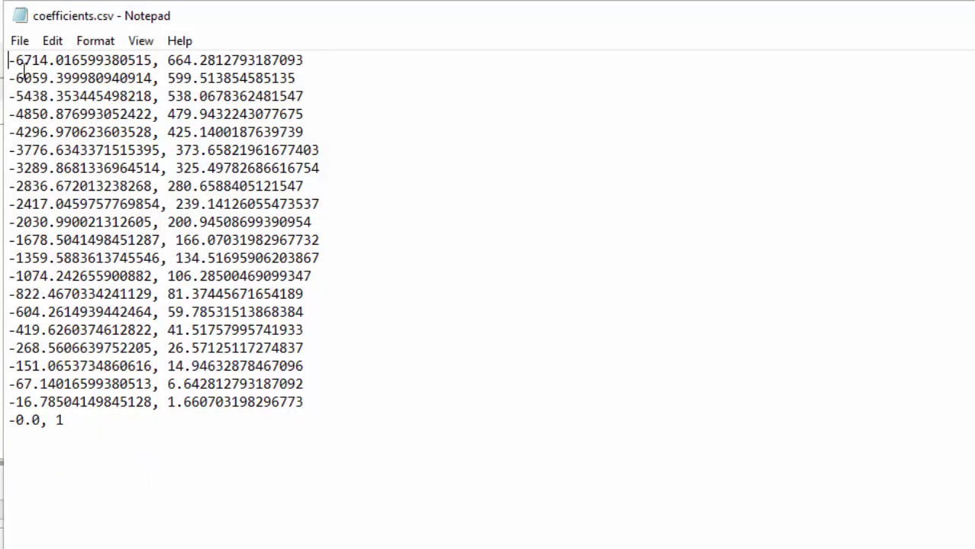
{"action": "left_click_drag", "start_coordinate": [17, 61], "coordinate": [72, 294]}
{"action": "left_click", "coordinate": [301, 114]}
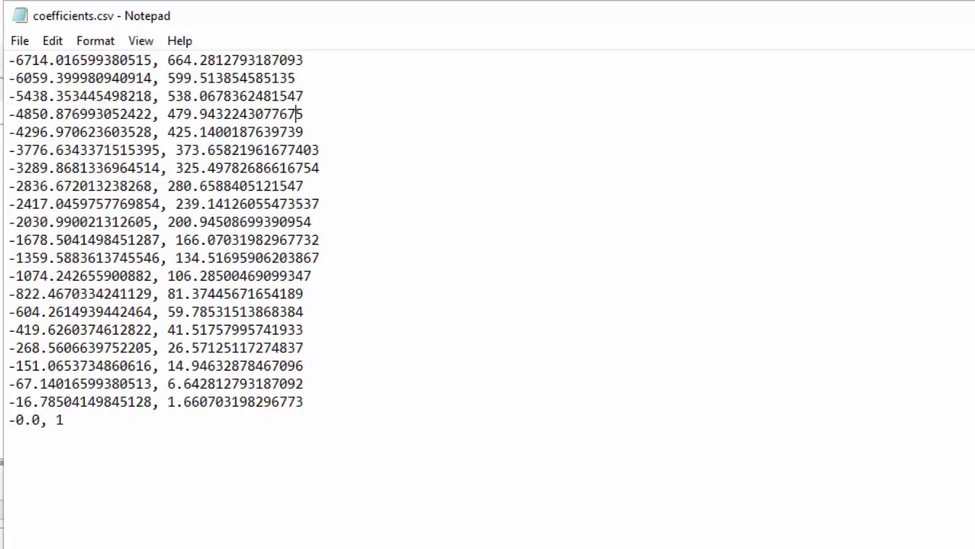
{"action": "left_click", "coordinate": [864, 11]}
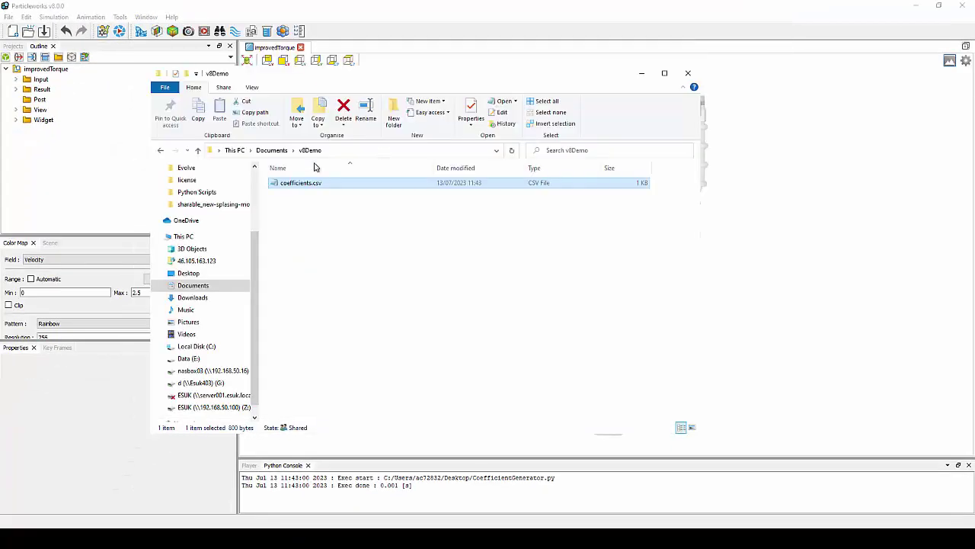
Step: Import coefficients.csv from the v8Demo folder into improvedTorque's Potential Amplifier table and review the imported rows
{"action": "left_click", "coordinate": [370, 152]}
{"action": "key", "text": "ctrl+c"}
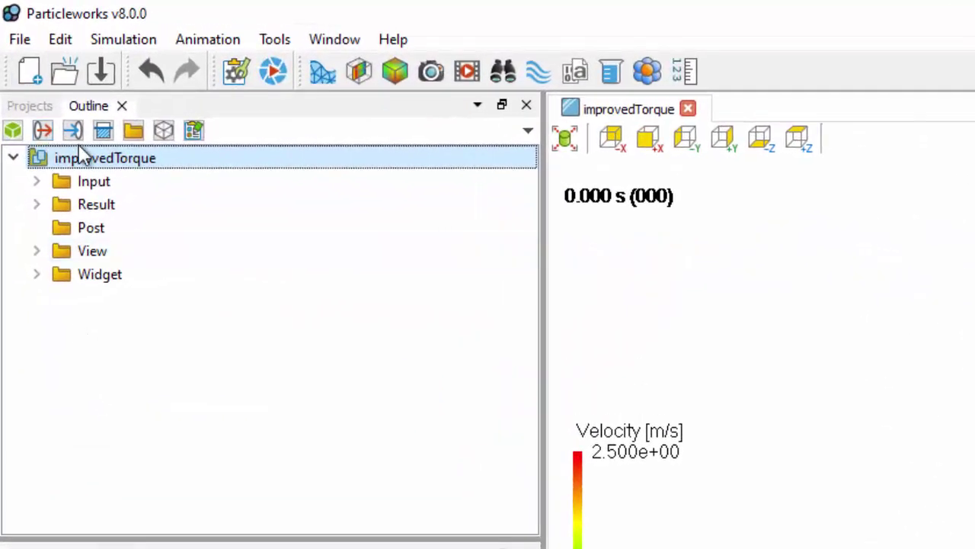
{"action": "scroll", "coordinate": [77, 490], "scroll_direction": "down", "scroll_amount": 5}
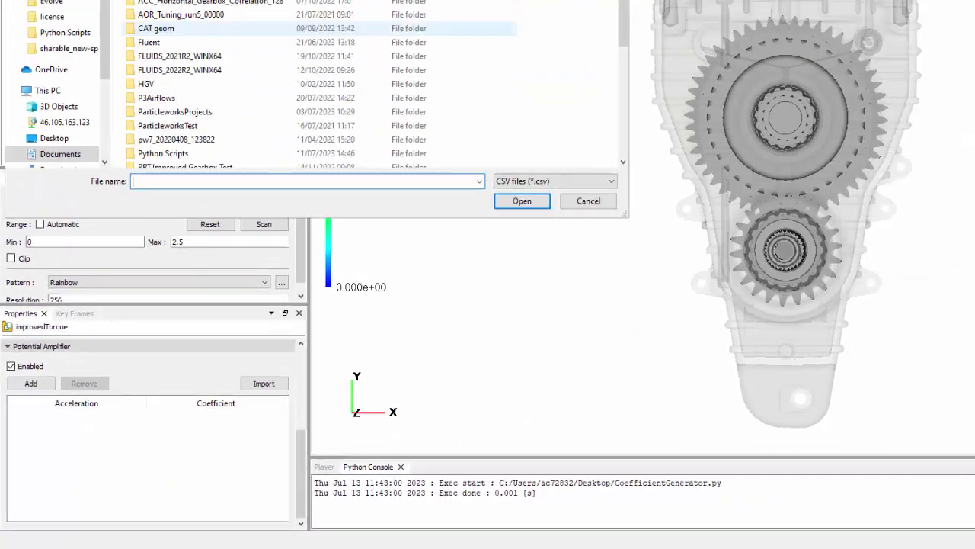
{"action": "left_click", "coordinate": [223, 59]}
{"action": "key", "text": "ctrl+v"}
{"action": "key", "text": "Return"}
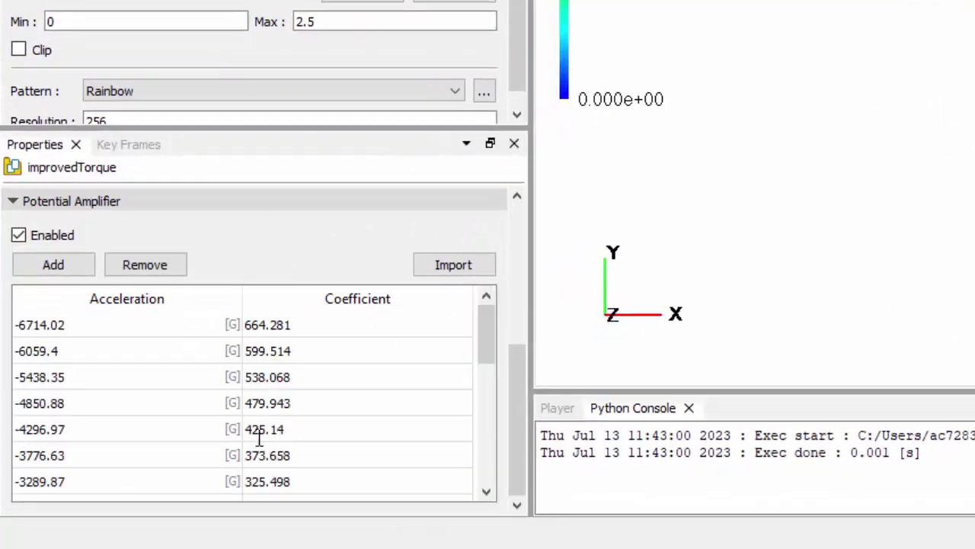
{"action": "scroll", "coordinate": [259, 438], "scroll_direction": "down", "scroll_amount": 5}
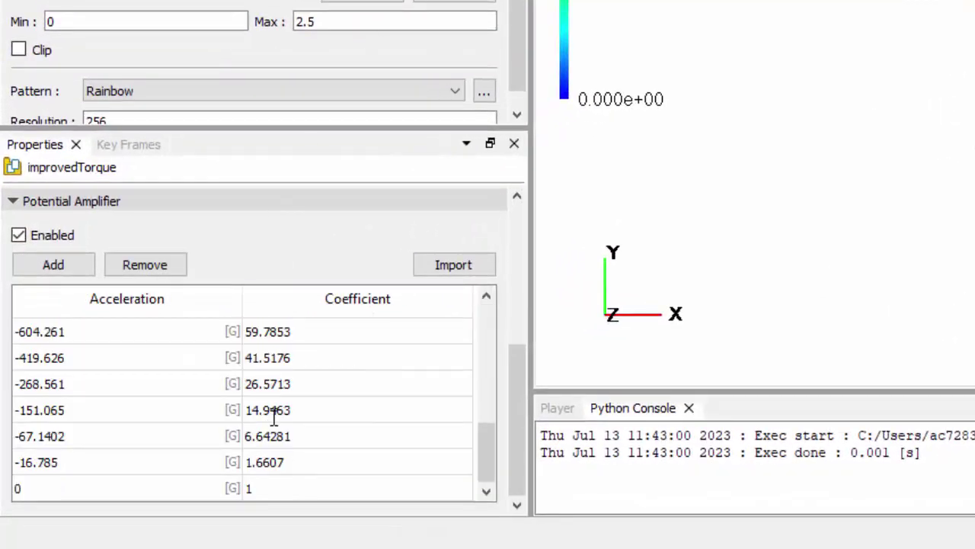
{"action": "scroll", "coordinate": [274, 415], "scroll_direction": "up", "scroll_amount": 4}
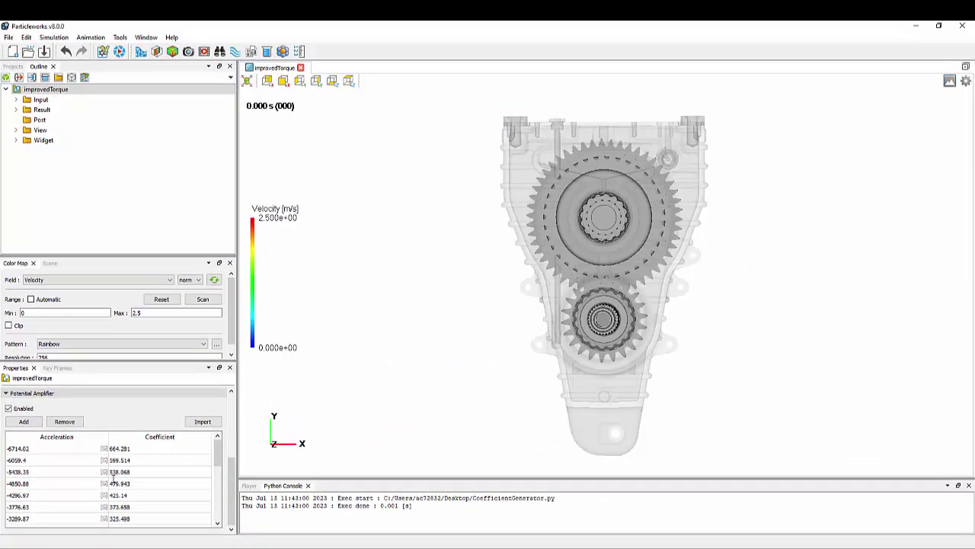